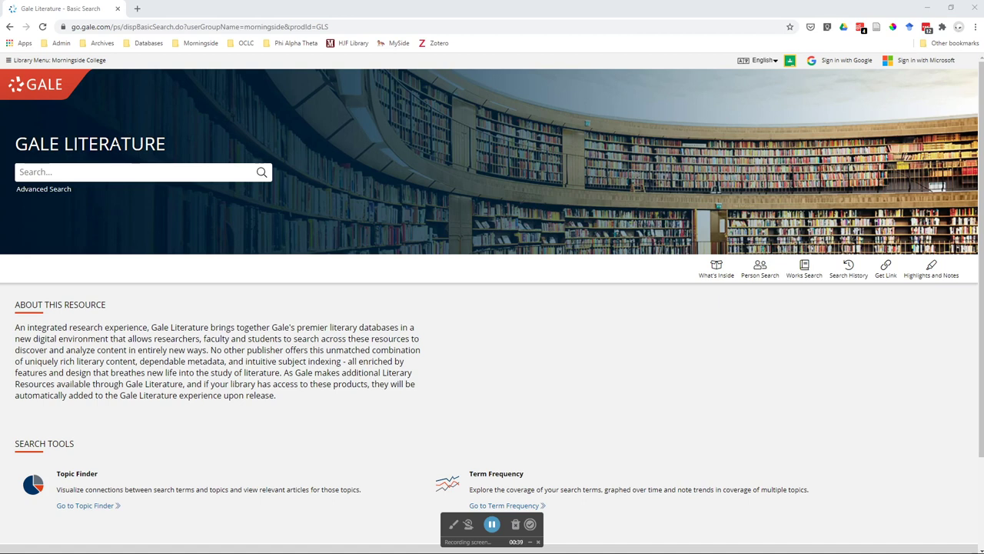
Step: Open the Advanced Search form and review the And/Or/Not operators, leaving And selected
click(131, 173)
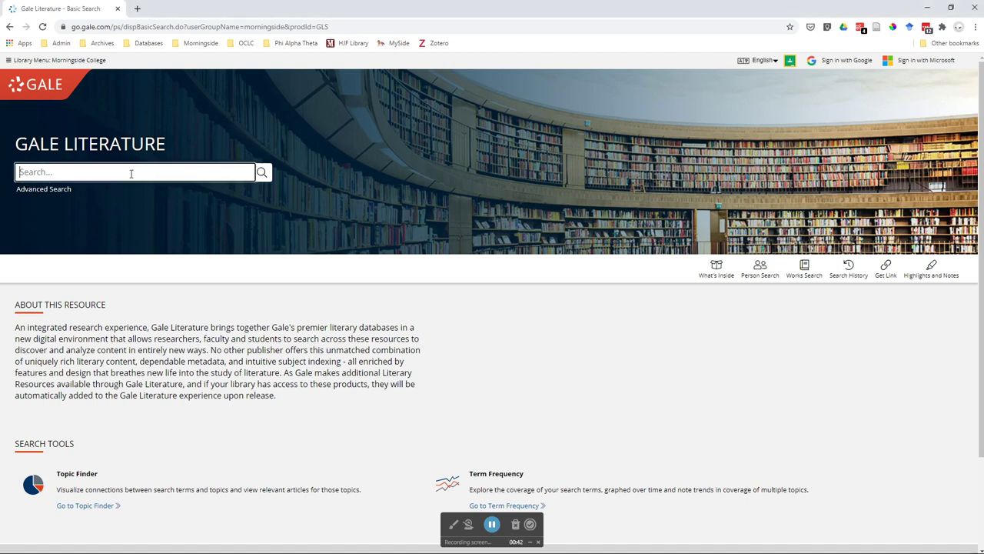
click(66, 194)
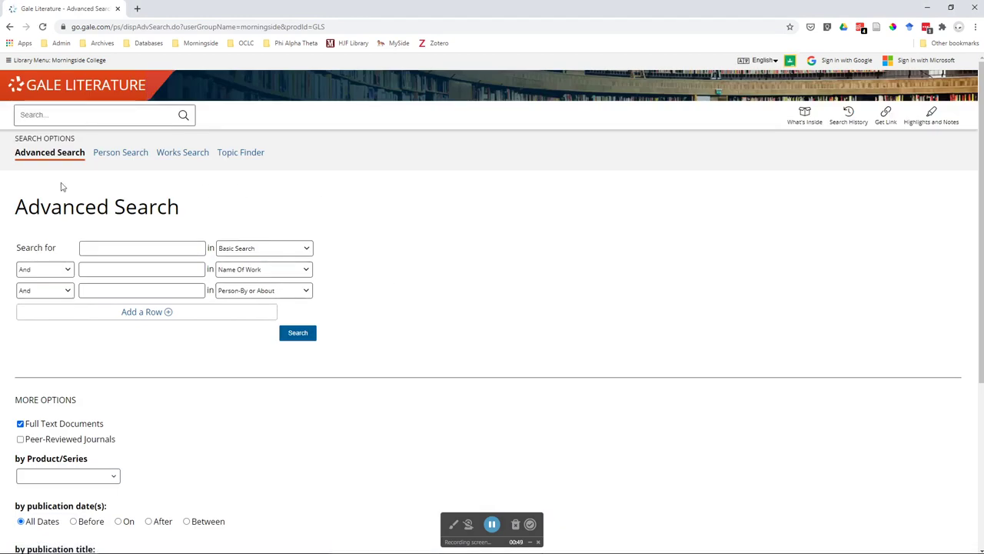
click(61, 275)
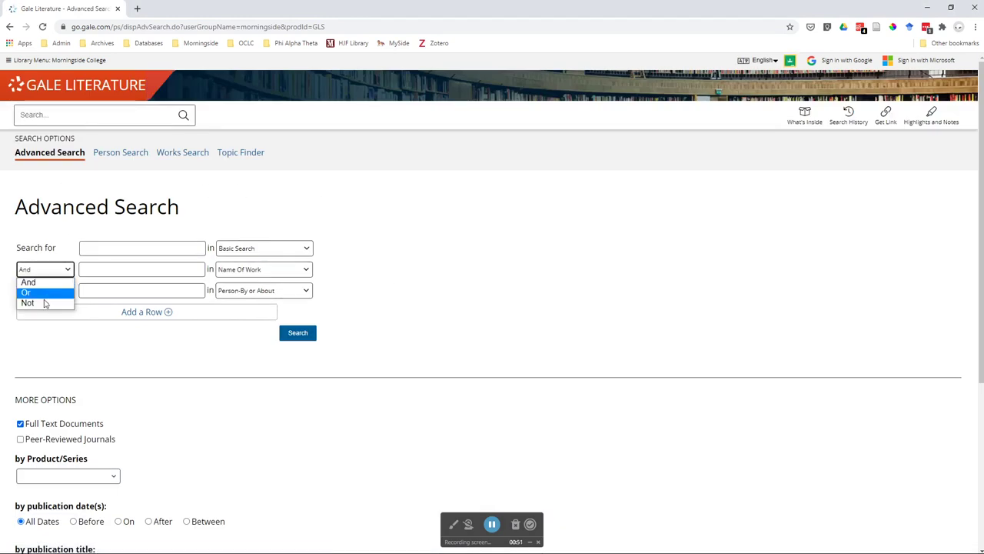
click(122, 230)
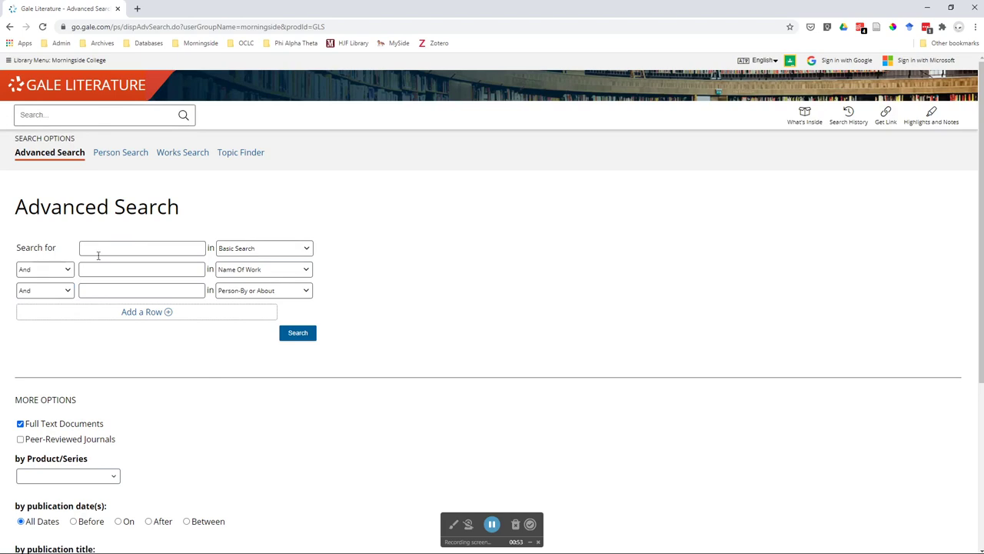
Step: Check the first row's field list, keeping Basic Search, and review More Options
click(250, 249)
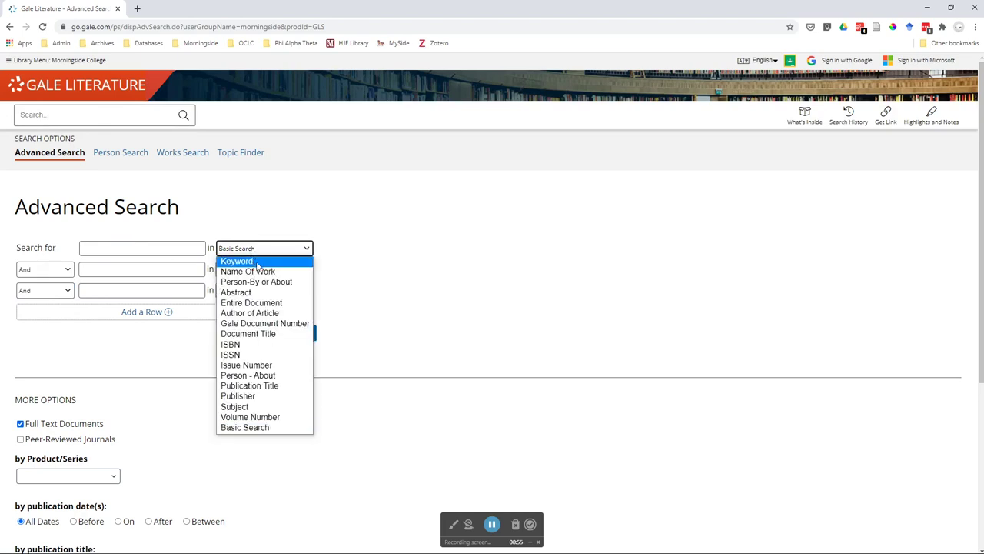
click(332, 216)
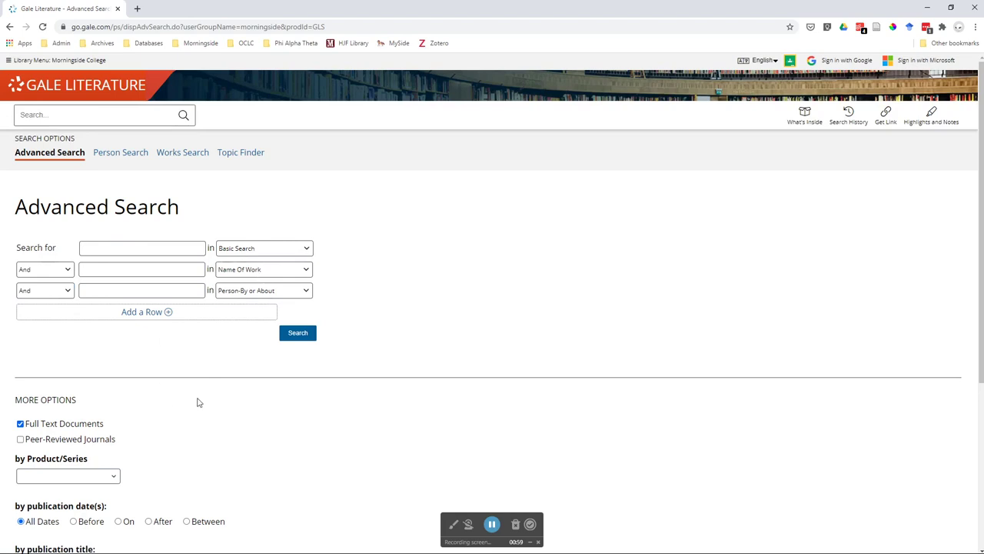
scroll(163, 333, down, 4)
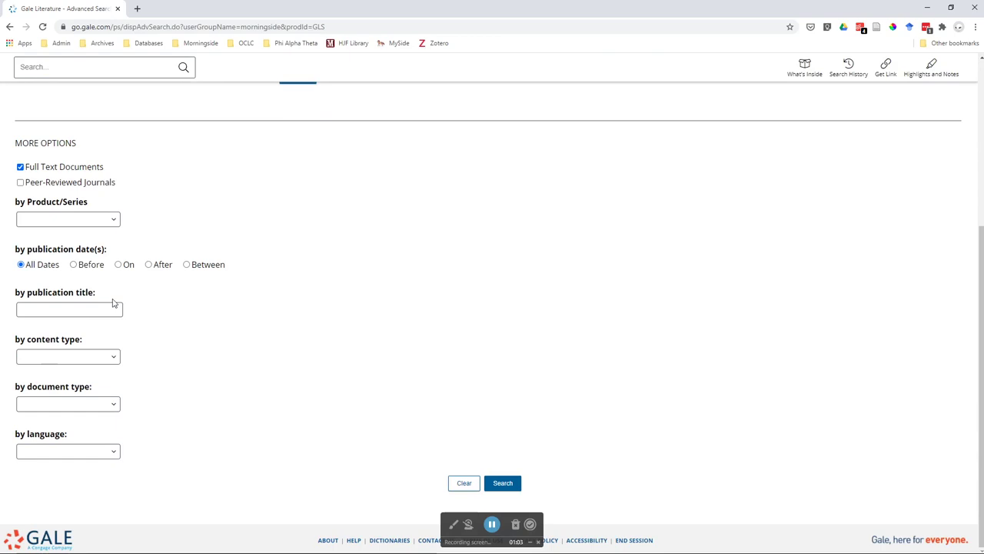
scroll(213, 413, up, 4)
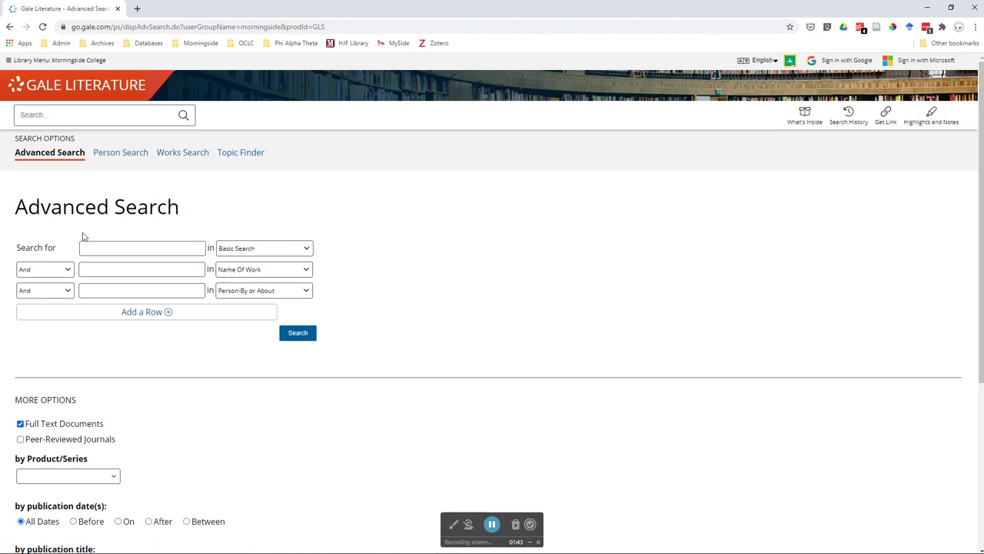
Step: Search for the exact phrase 'ernest hemingway' using the autocomplete suggestion
click(116, 250)
text(ernest )
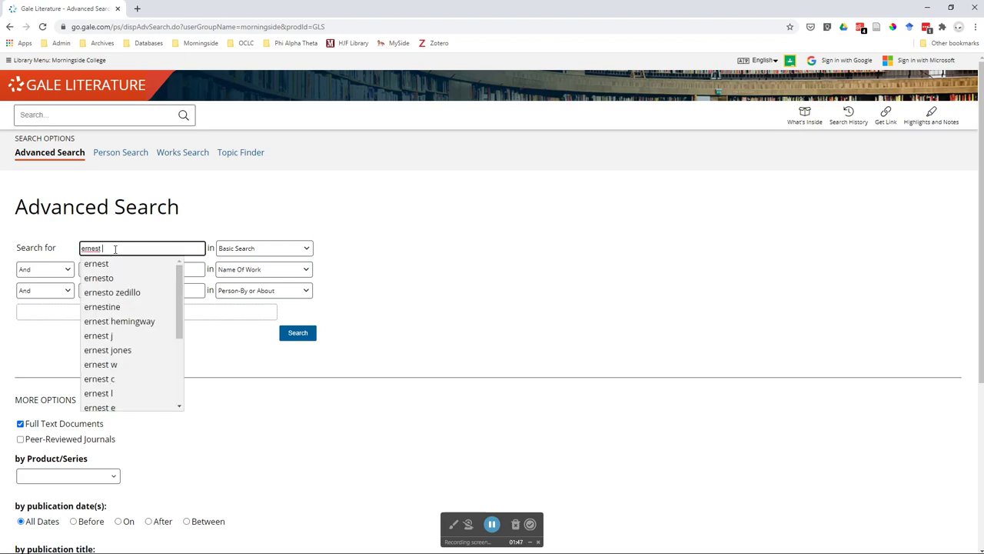
text(hem)
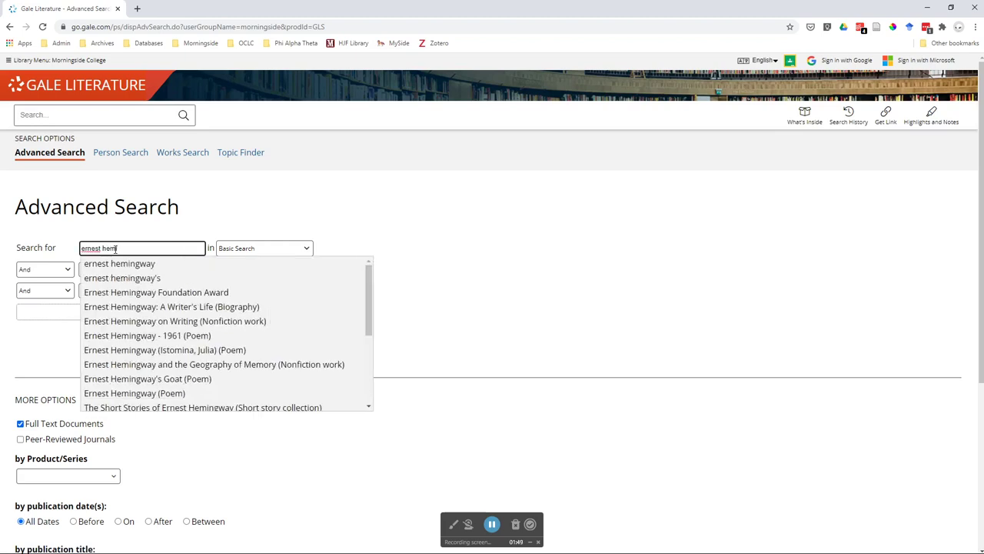
click(156, 263)
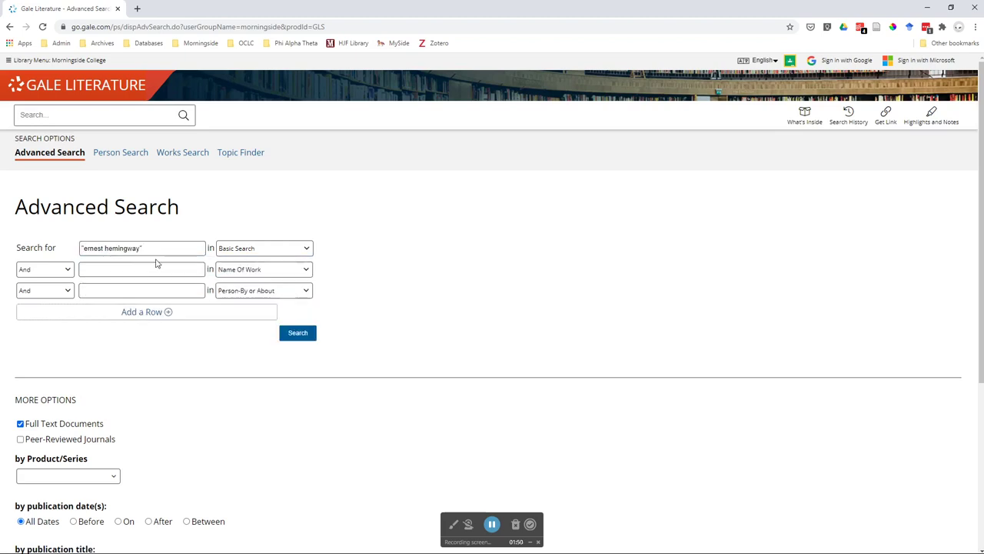
click(291, 333)
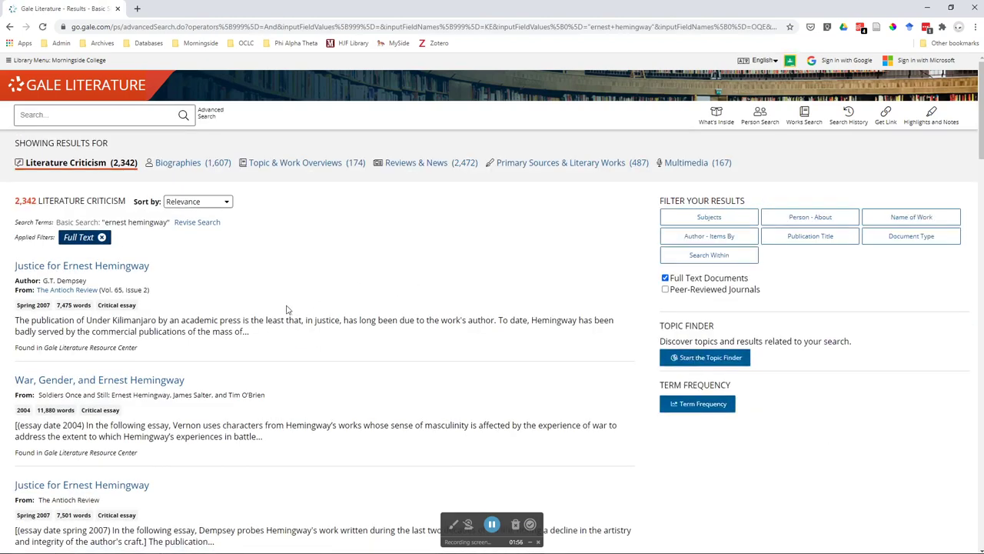
Step: Compare the Biographies and Reviews & News tabs, then return to the 2,342 Literature Criticism results
drag(16, 201, 60, 201)
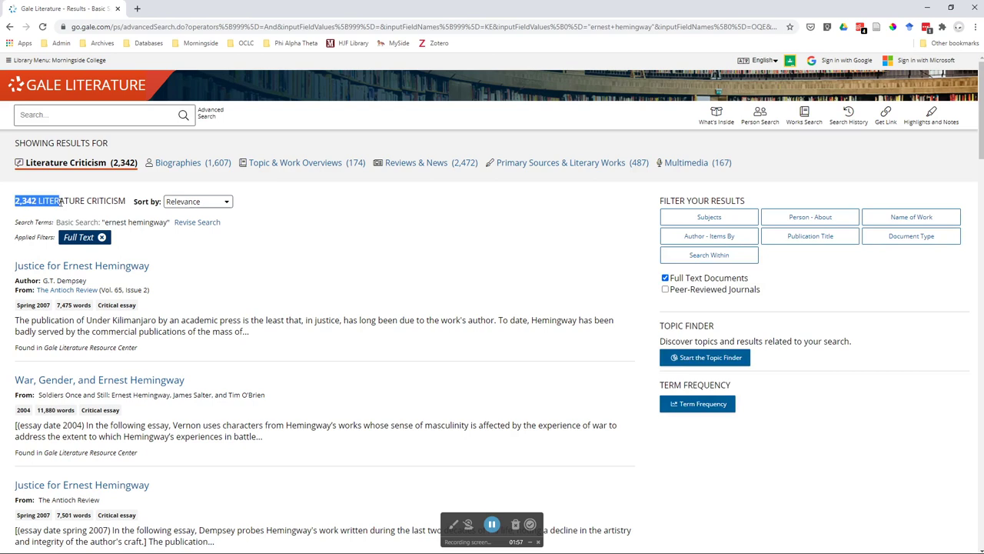
click(88, 199)
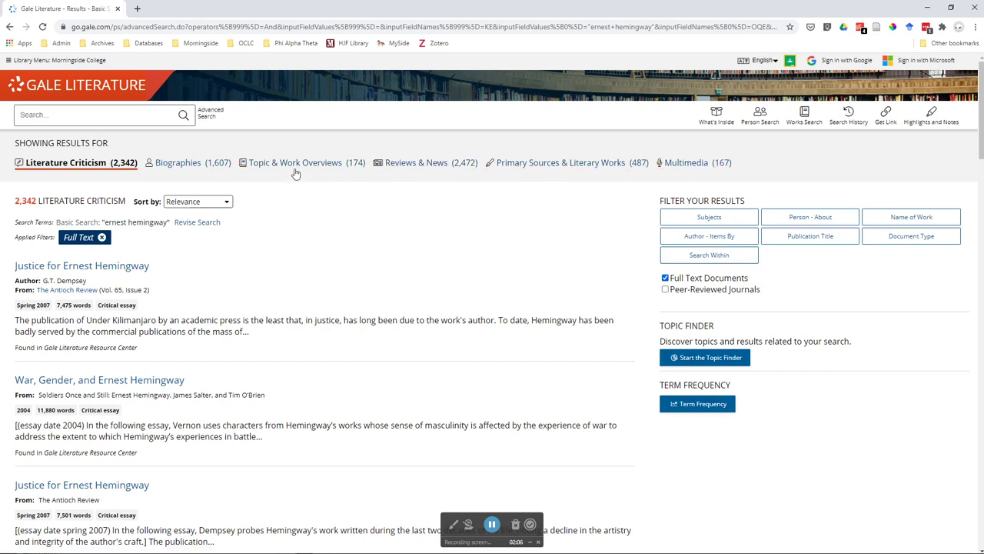
click(185, 164)
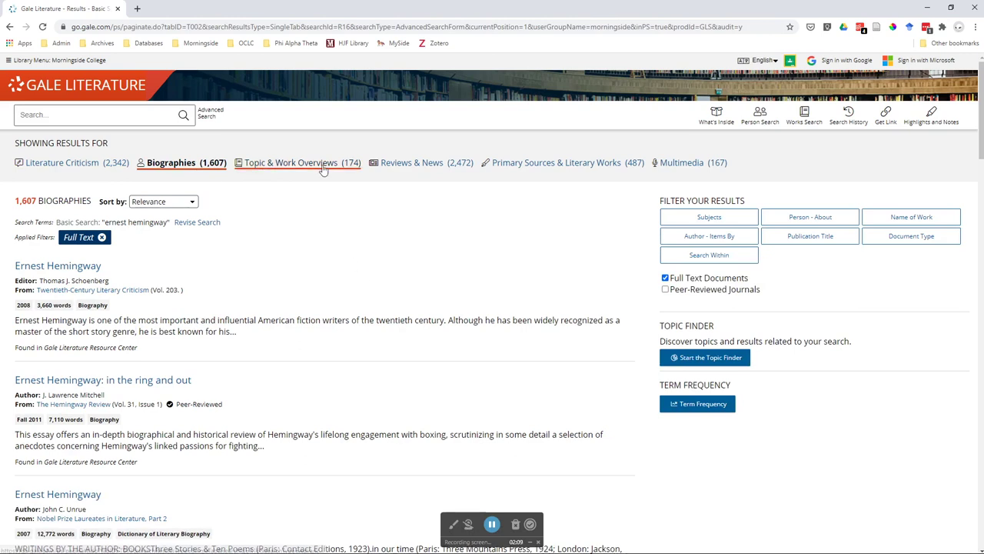
click(436, 172)
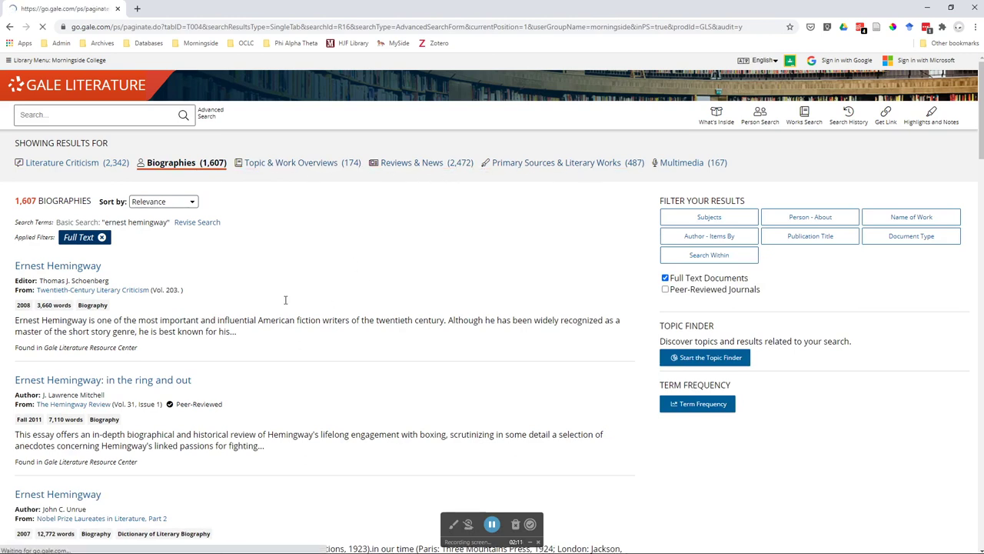
click(63, 163)
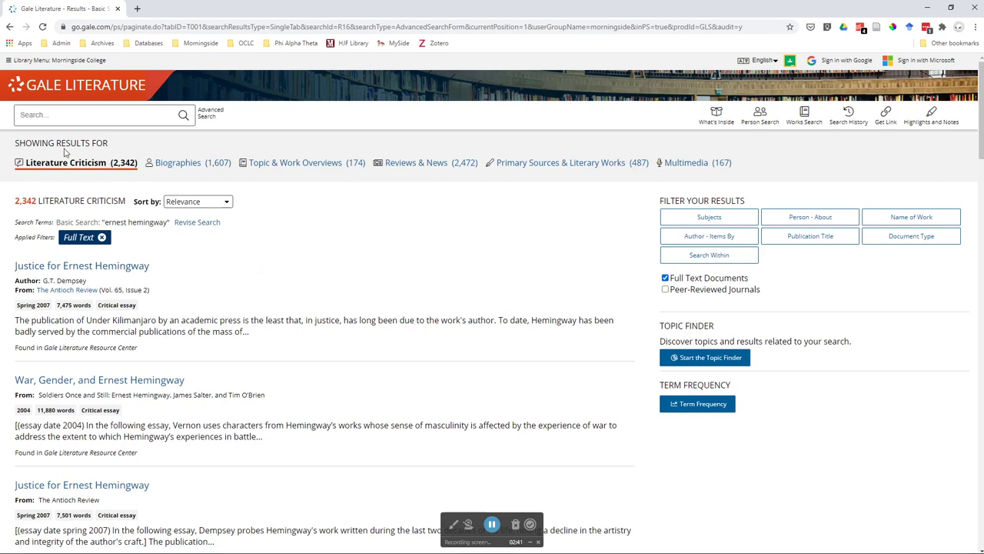
Step: Return to Advanced Search and run a Person Search for 'ernest hemingway'
click(10, 27)
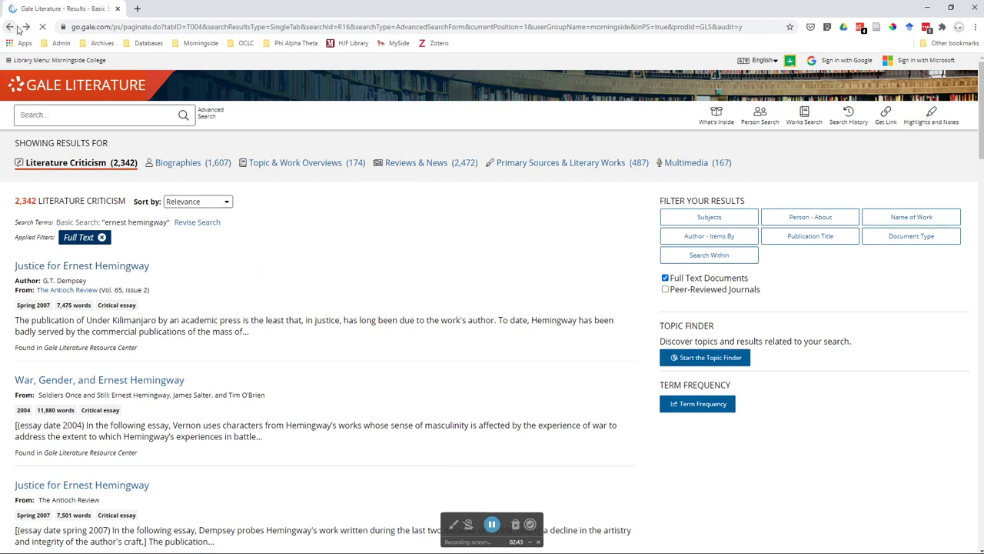
click(205, 115)
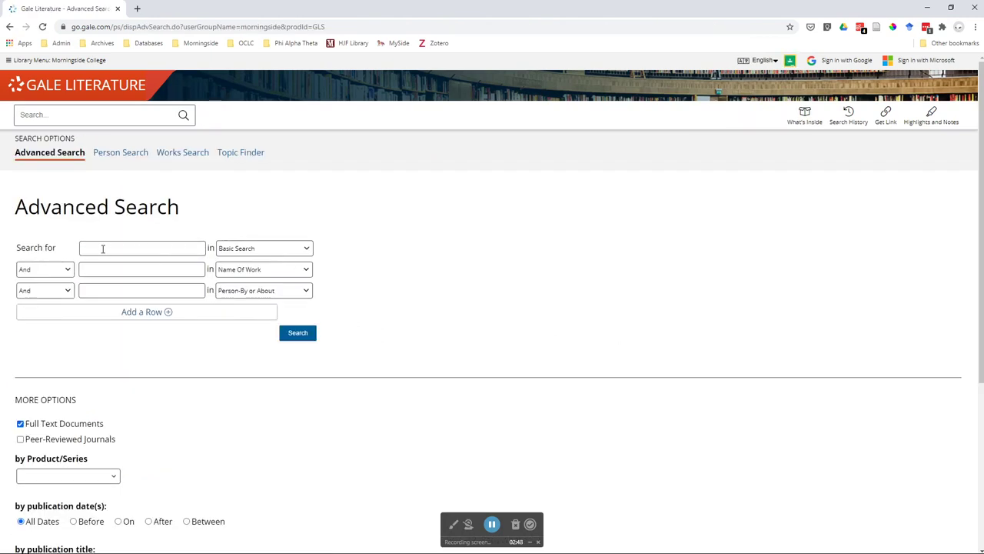
click(235, 248)
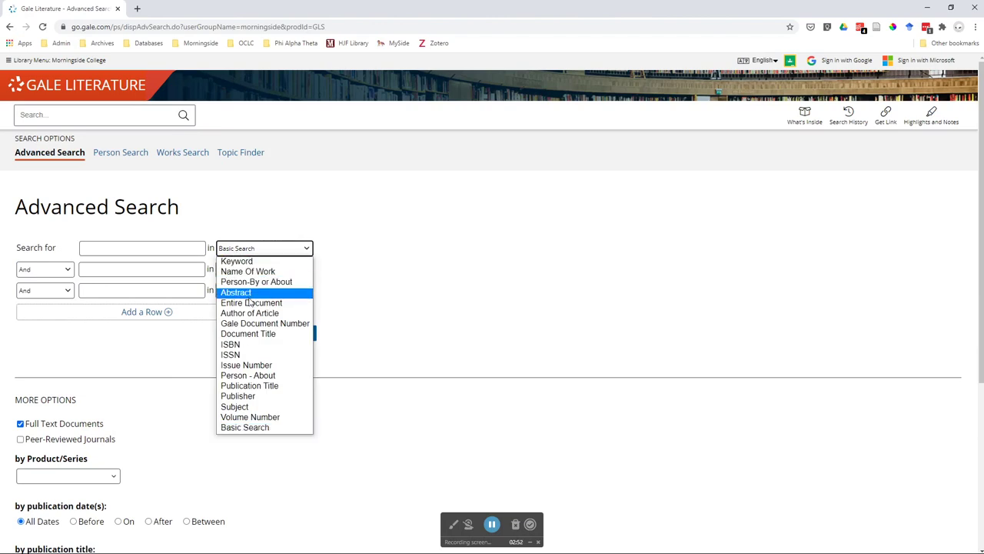
click(120, 153)
click(89, 250)
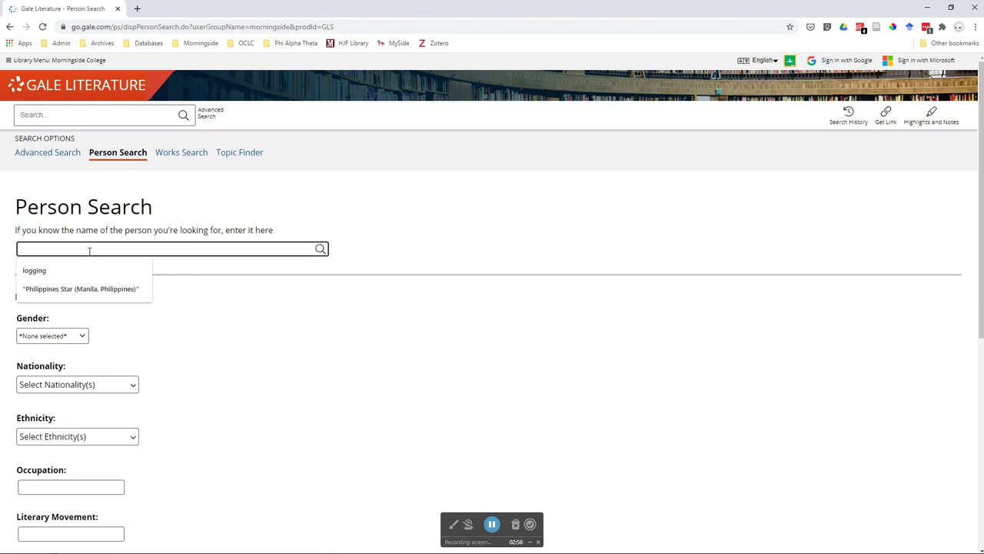
text(ernest hemingway)
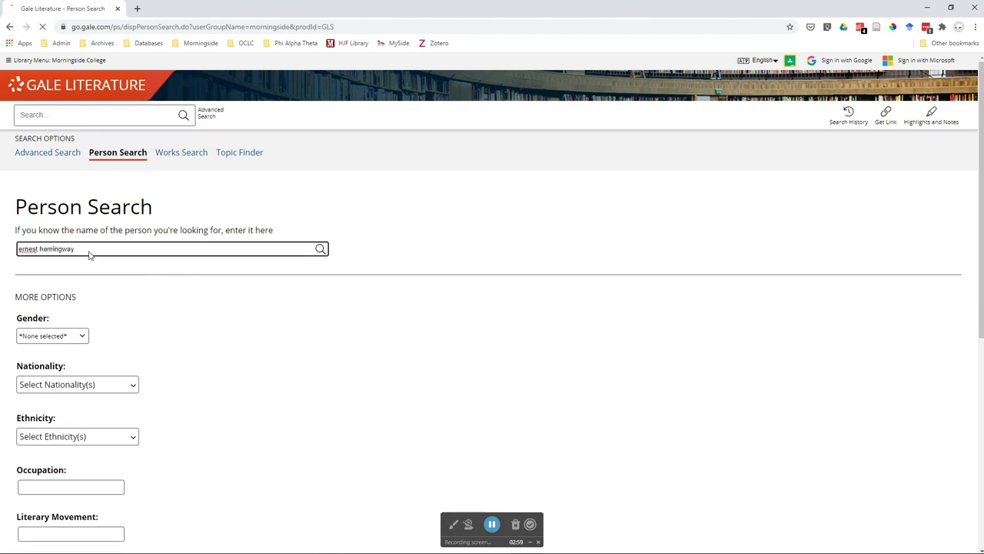
key(Return)
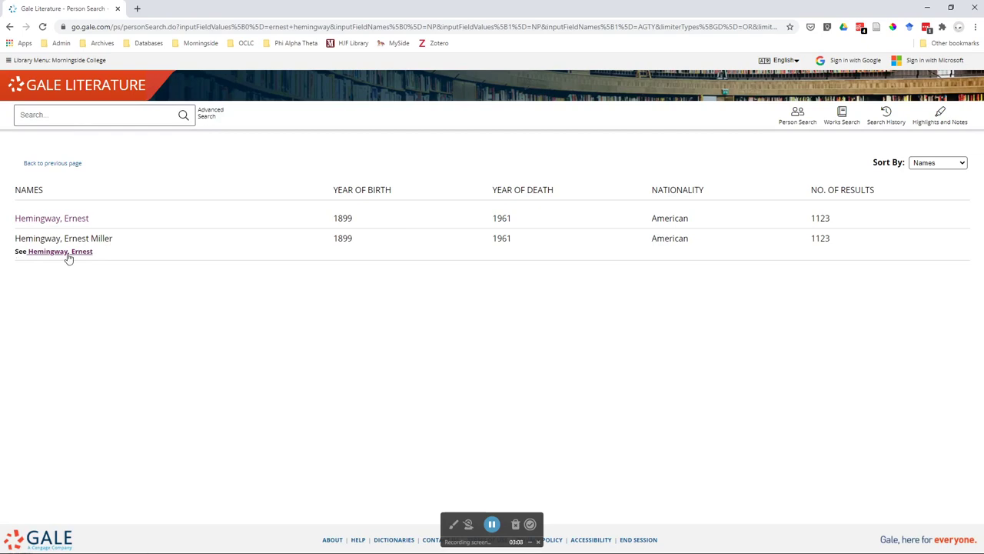
Step: Open the Hemingway, Ernest (1899–1961) results, noting the 870 Literature Criticism count
drag(93, 239, 111, 239)
click(110, 240)
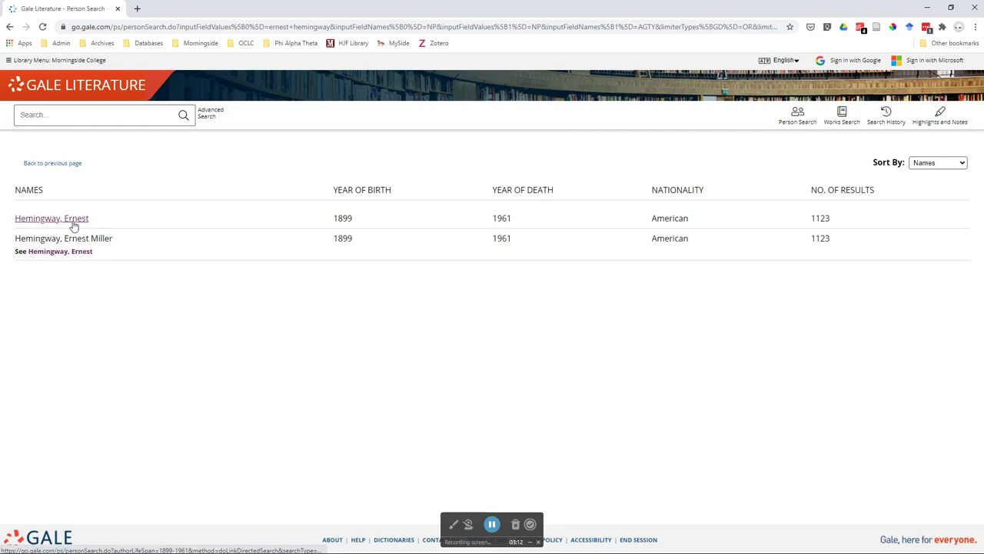
click(48, 221)
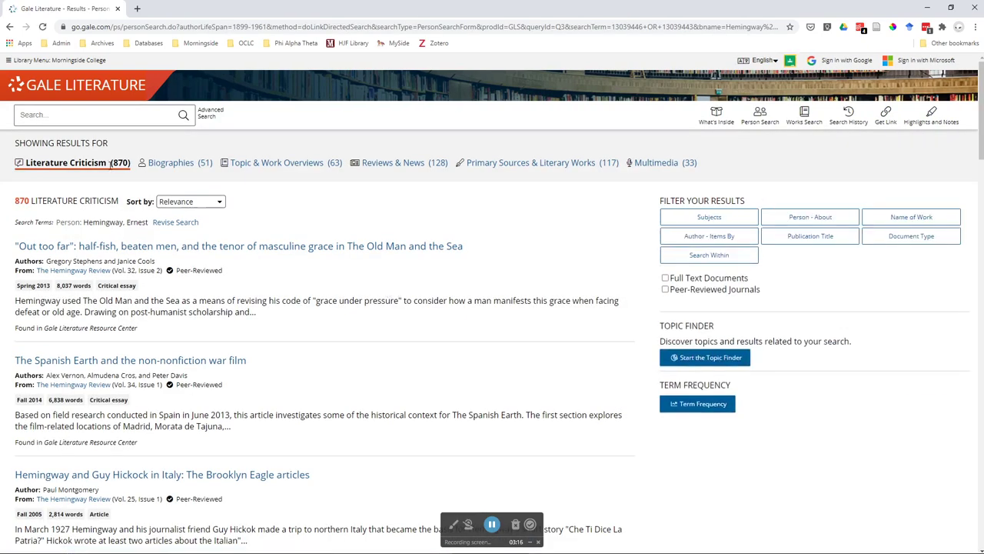
drag(114, 164, 128, 164)
click(114, 164)
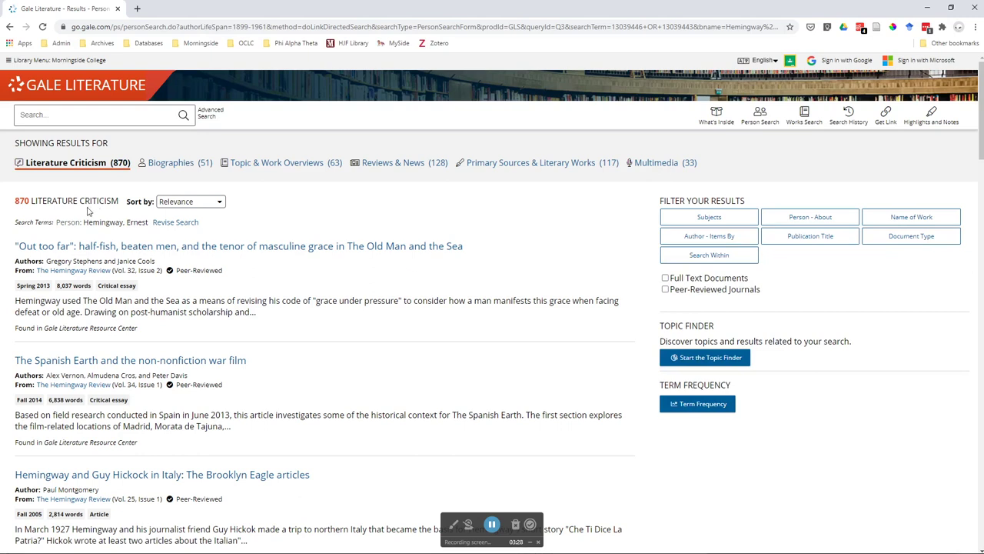
drag(85, 223, 147, 223)
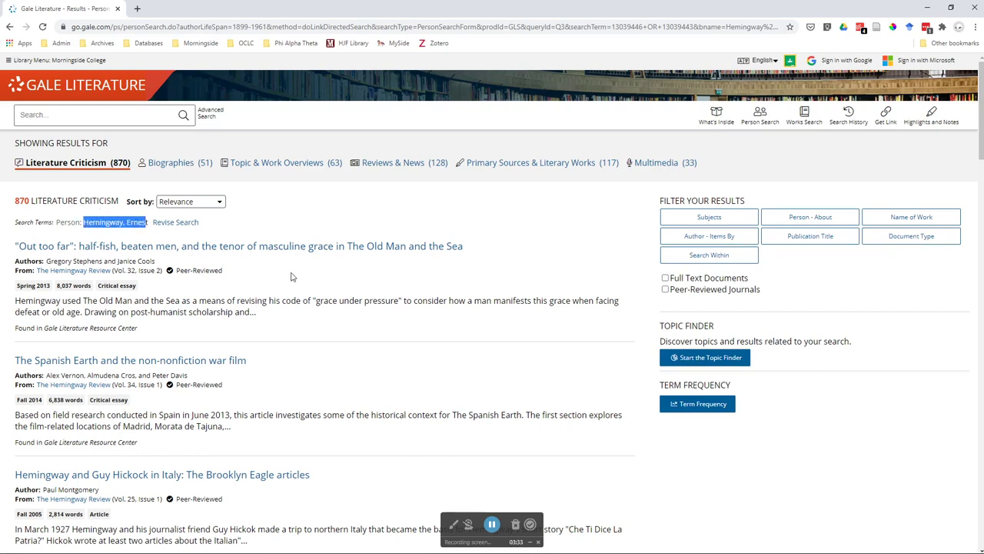
click(291, 300)
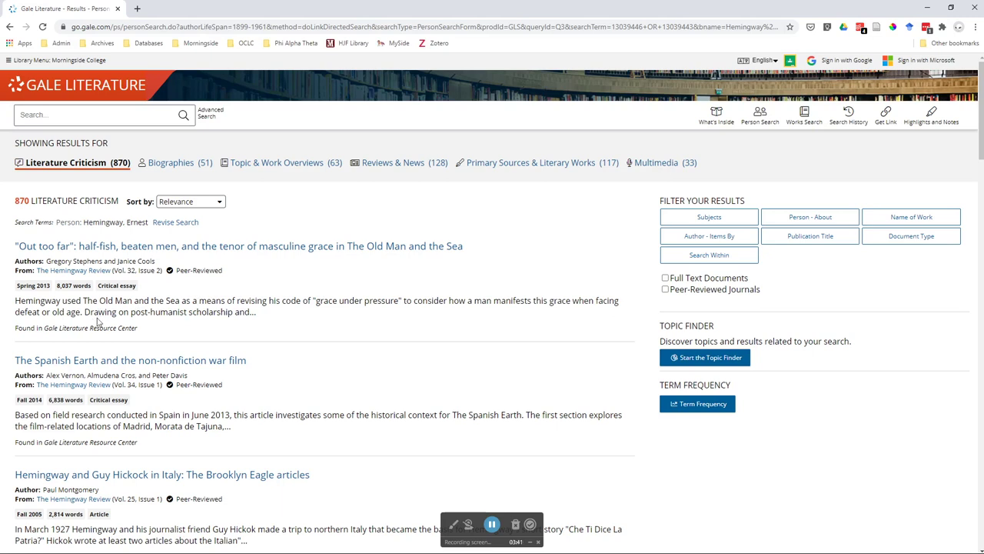
click(233, 248)
scroll(314, 350, down, 7)
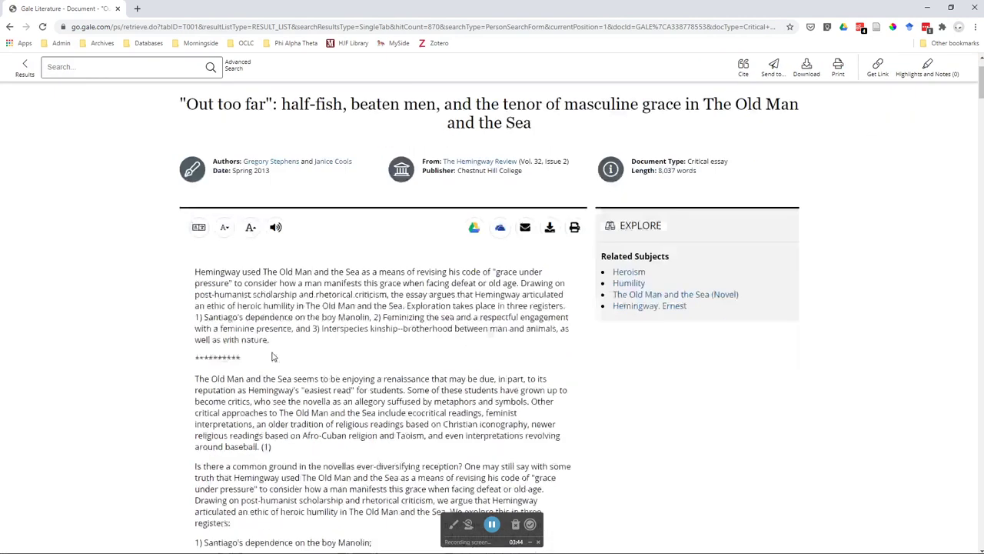
scroll(272, 353, up, 4)
scroll(272, 352, up, 3)
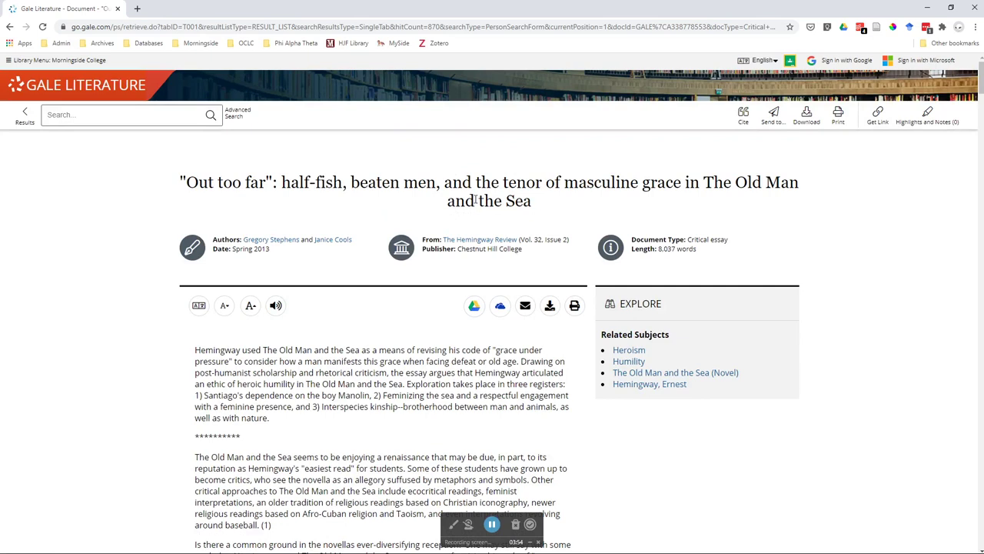
click(319, 28)
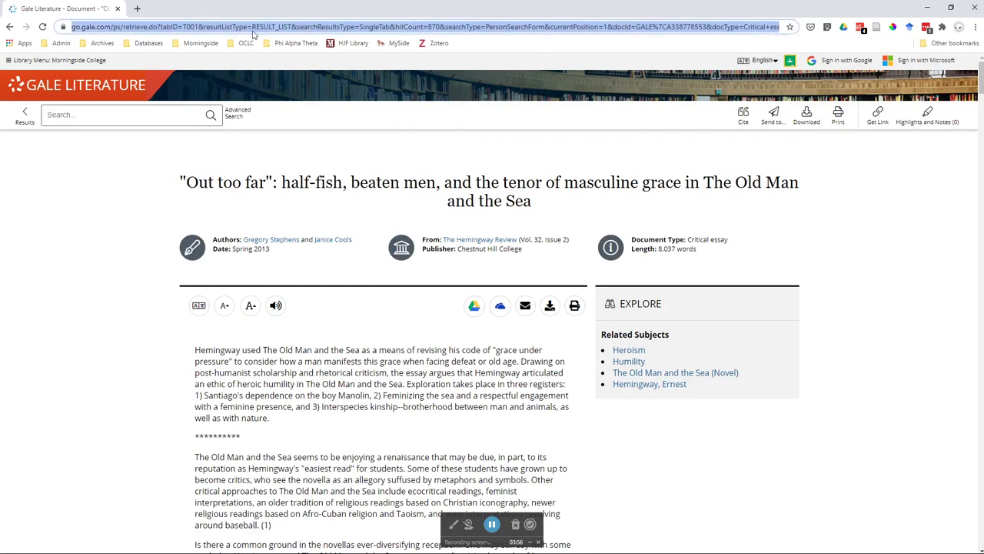
click(509, 208)
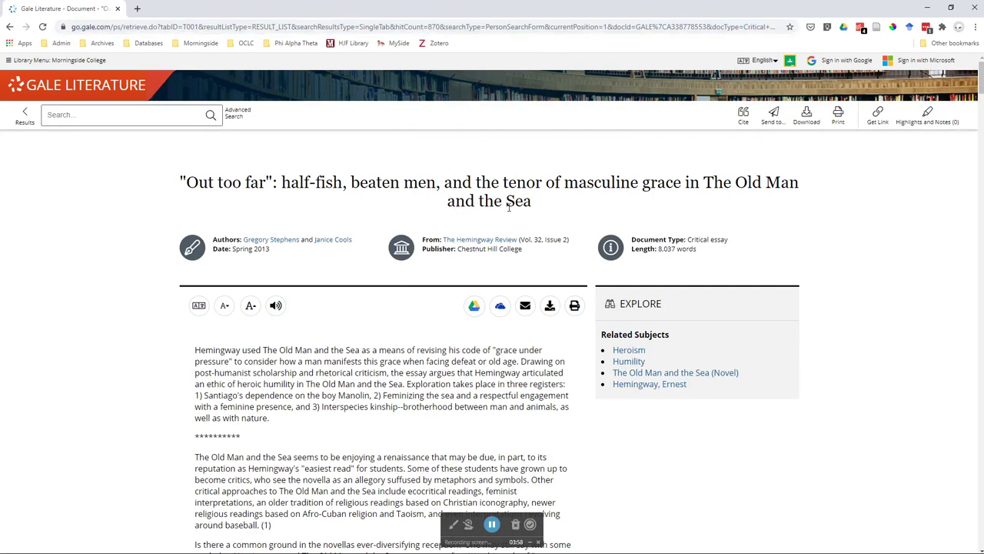
click(878, 116)
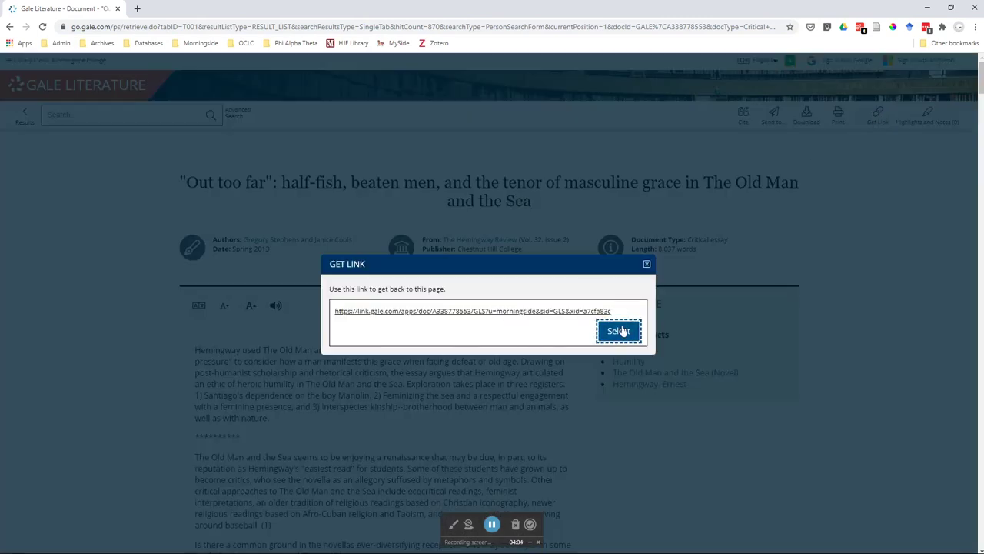
click(646, 264)
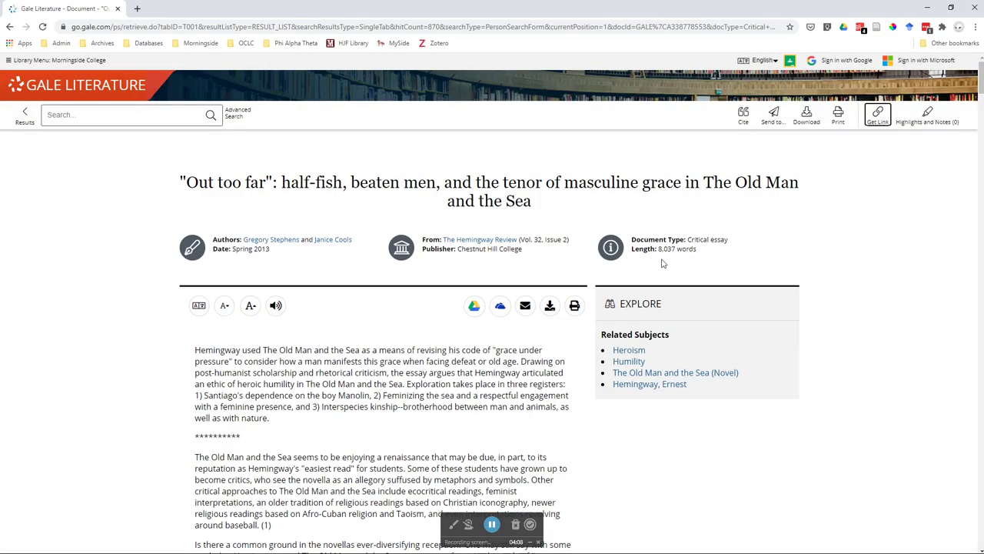
scroll(338, 286, down, 1)
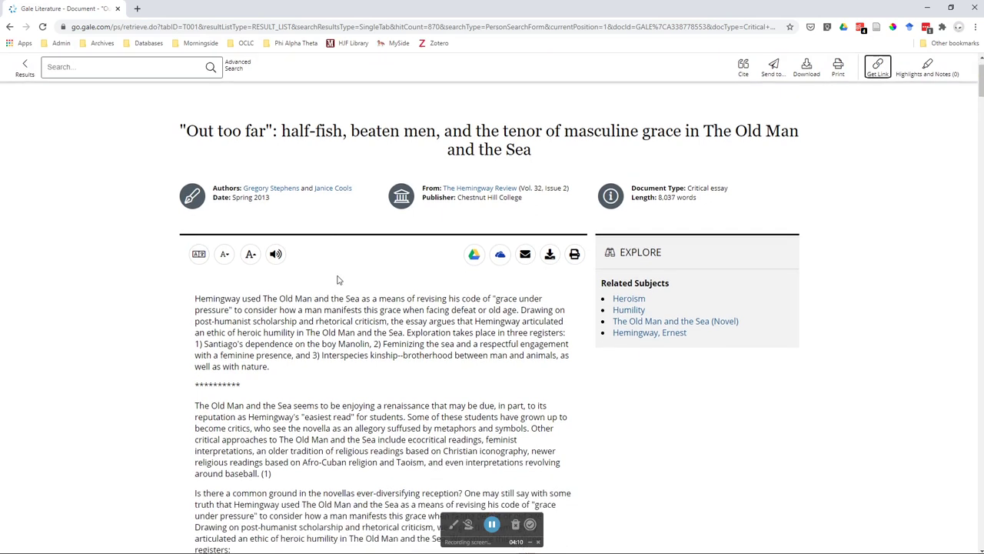
key(alt+Left)
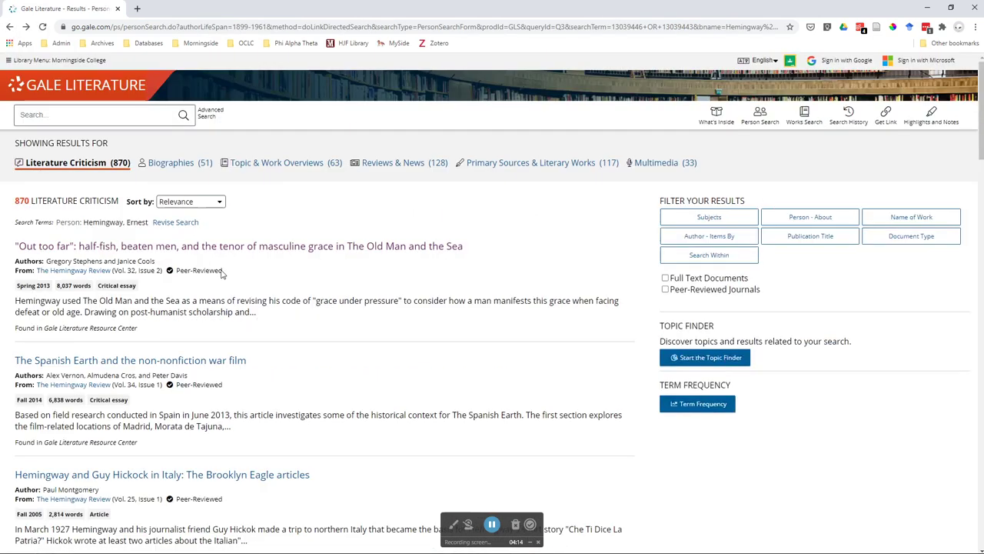
drag(222, 271, 174, 272)
mouse_move(16, 271)
mouse_down()
mouse_move(37, 266)
mouse_move(29, 264)
mouse_up()
drag(137, 329, 14, 327)
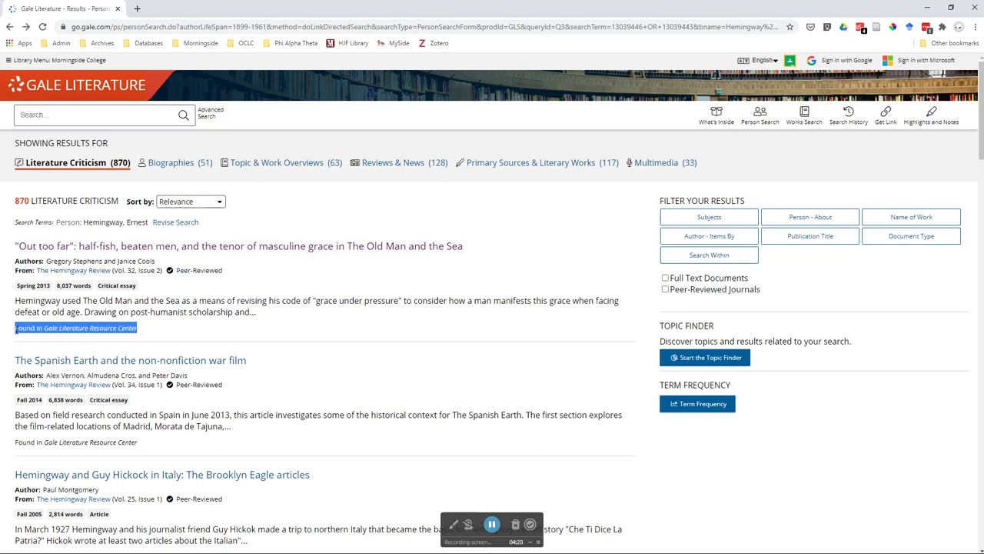
click(159, 331)
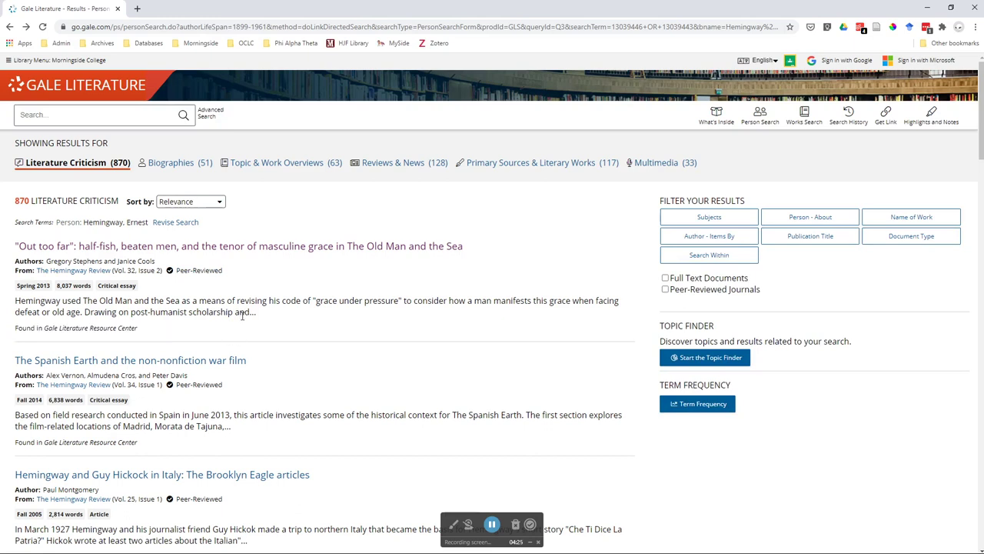
click(171, 163)
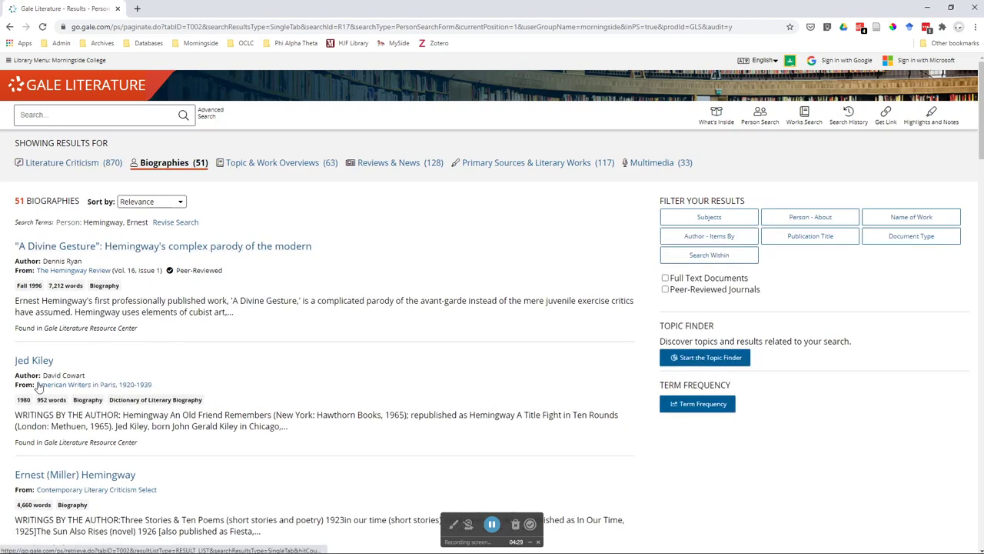
click(277, 163)
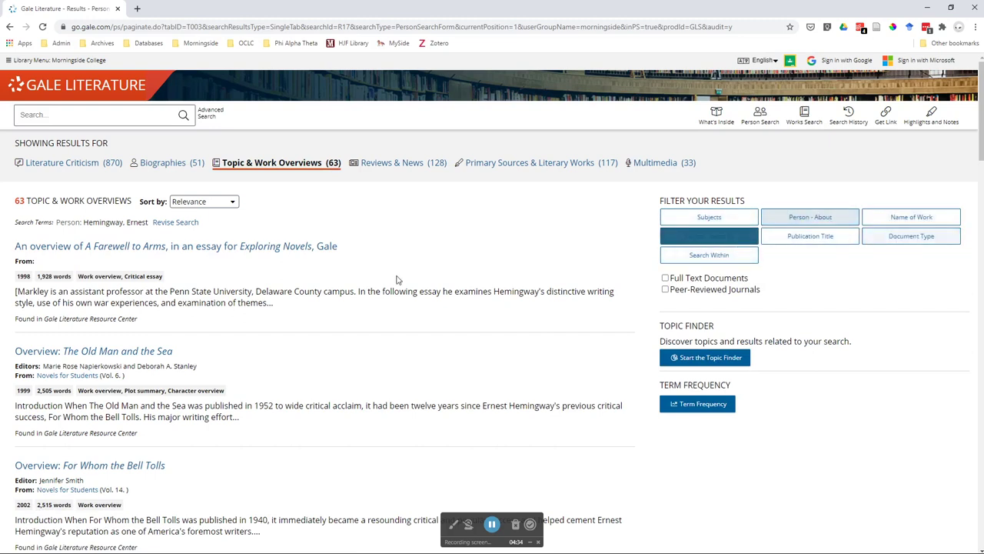
click(404, 171)
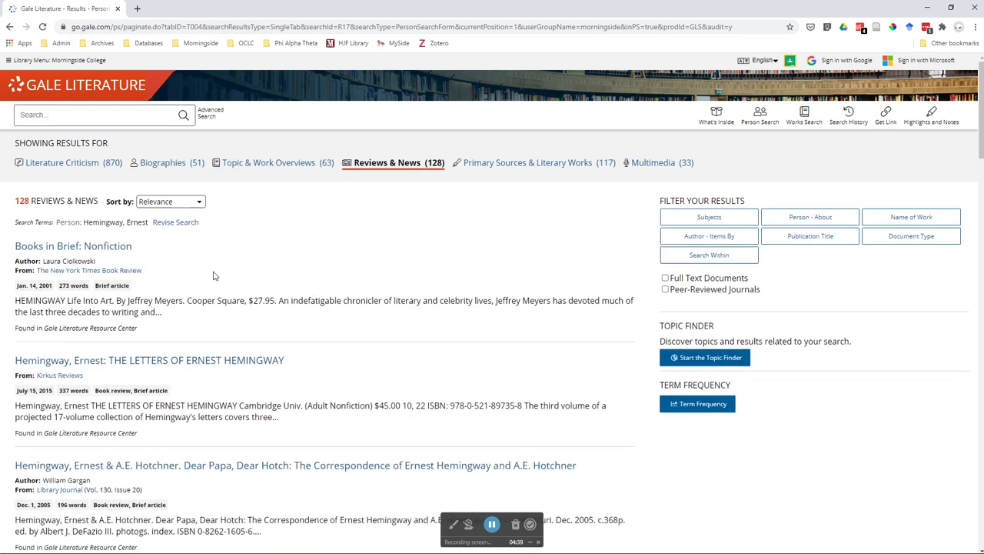
scroll(214, 276, down, 2)
scroll(214, 275, down, 2)
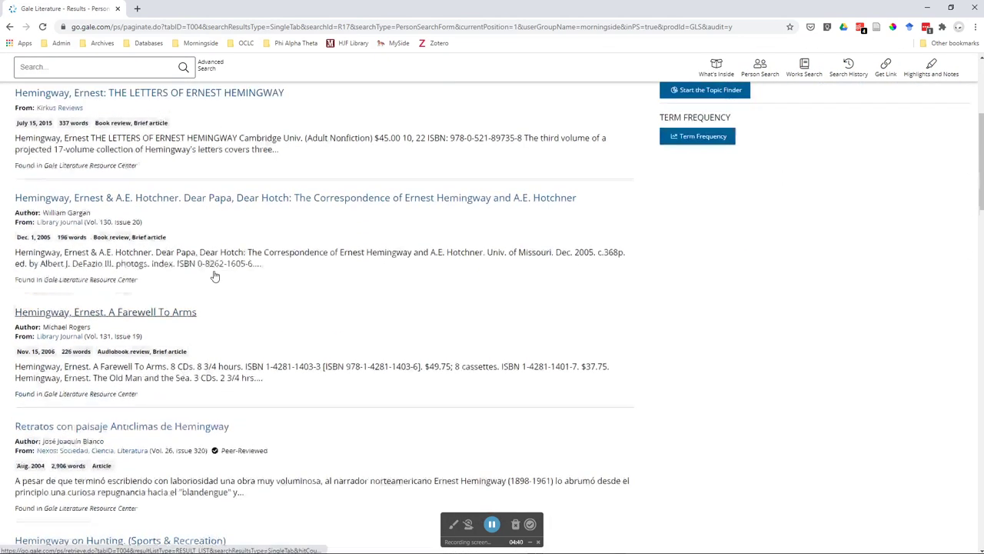
scroll(214, 275, up, 4)
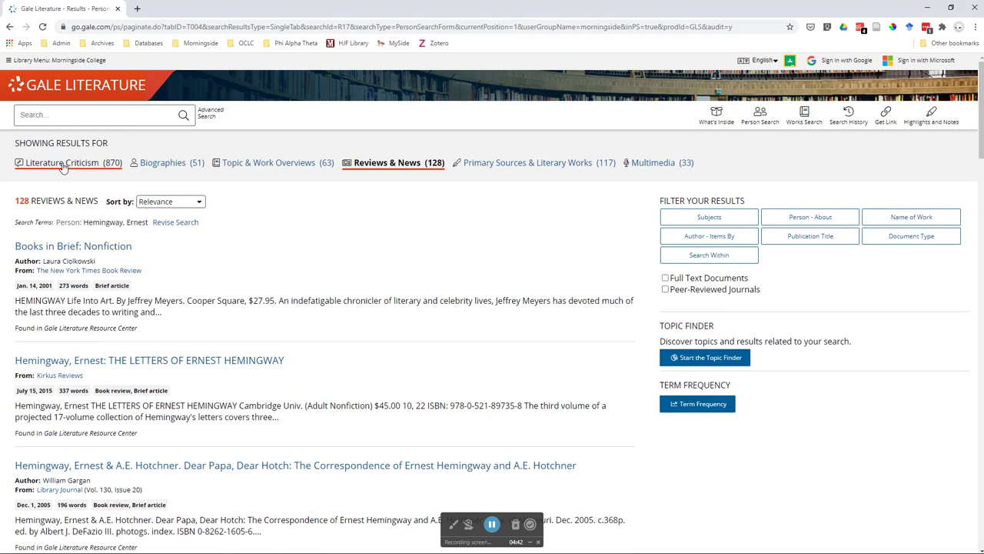
click(64, 166)
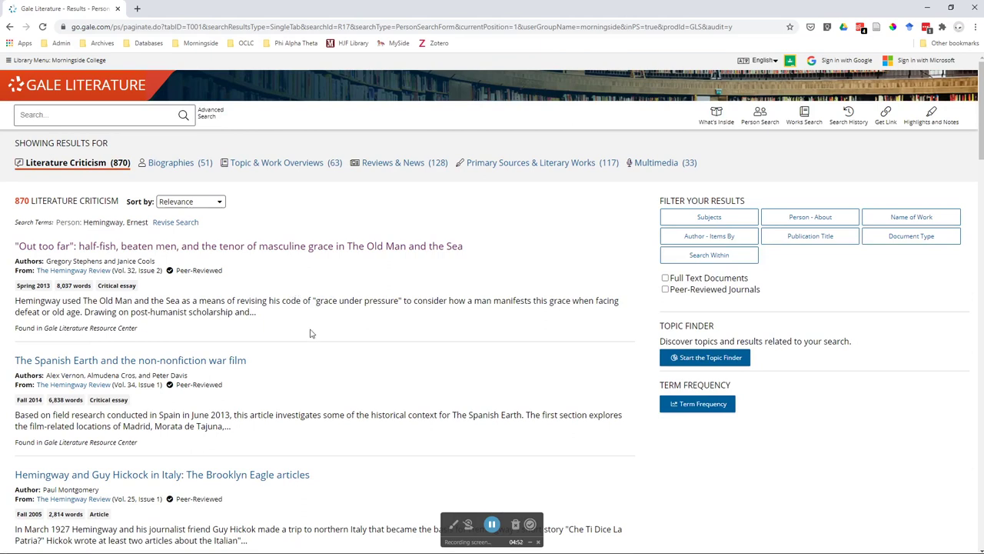
scroll(307, 334, down, 2)
scroll(306, 333, up, 2)
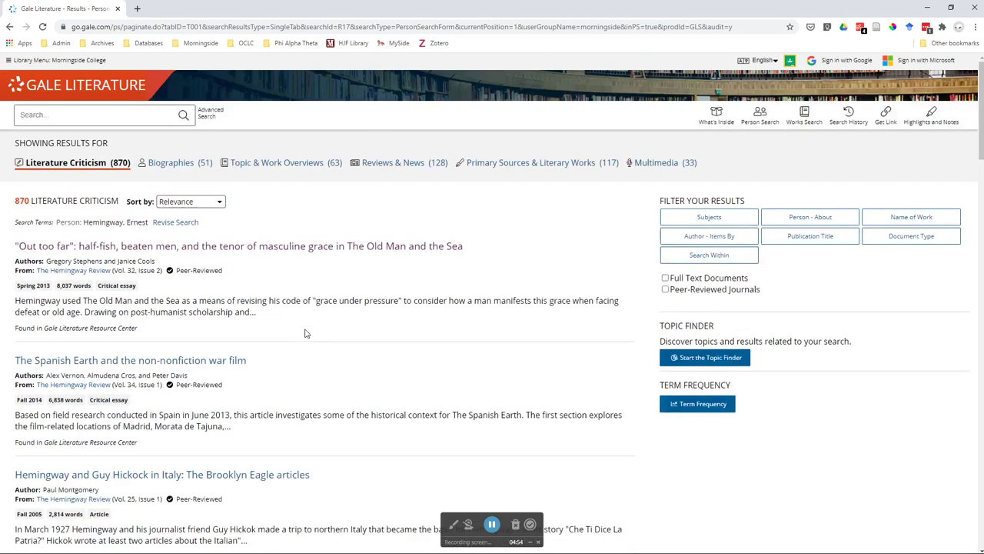